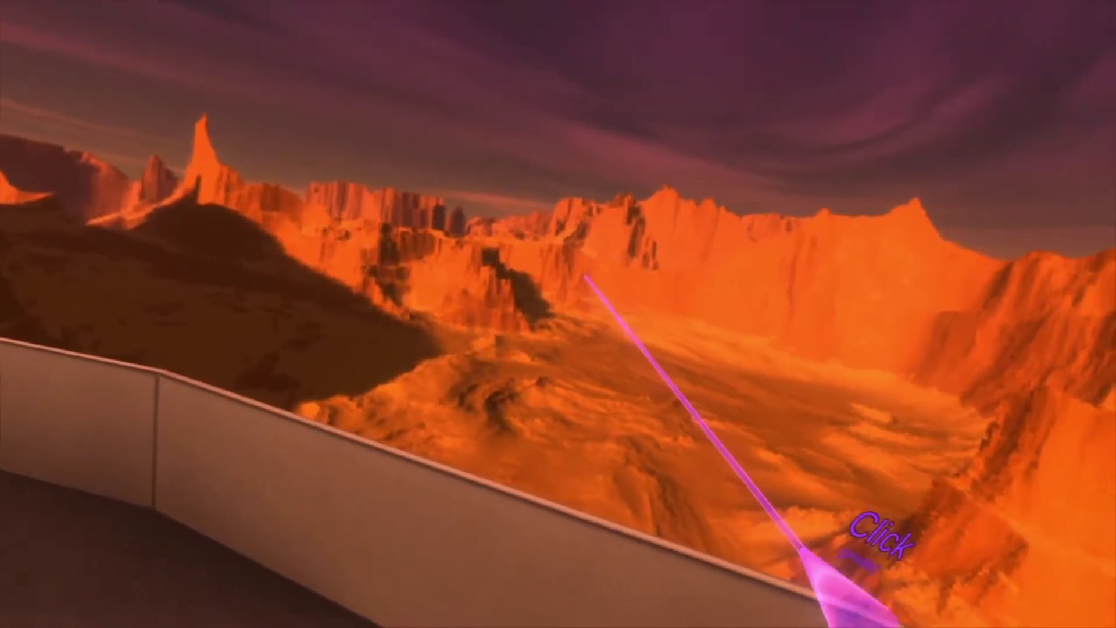
Open the Essential Tools folder of the inventory, select the white stick-shaped light tool, and close the inventory.
click(575, 289)
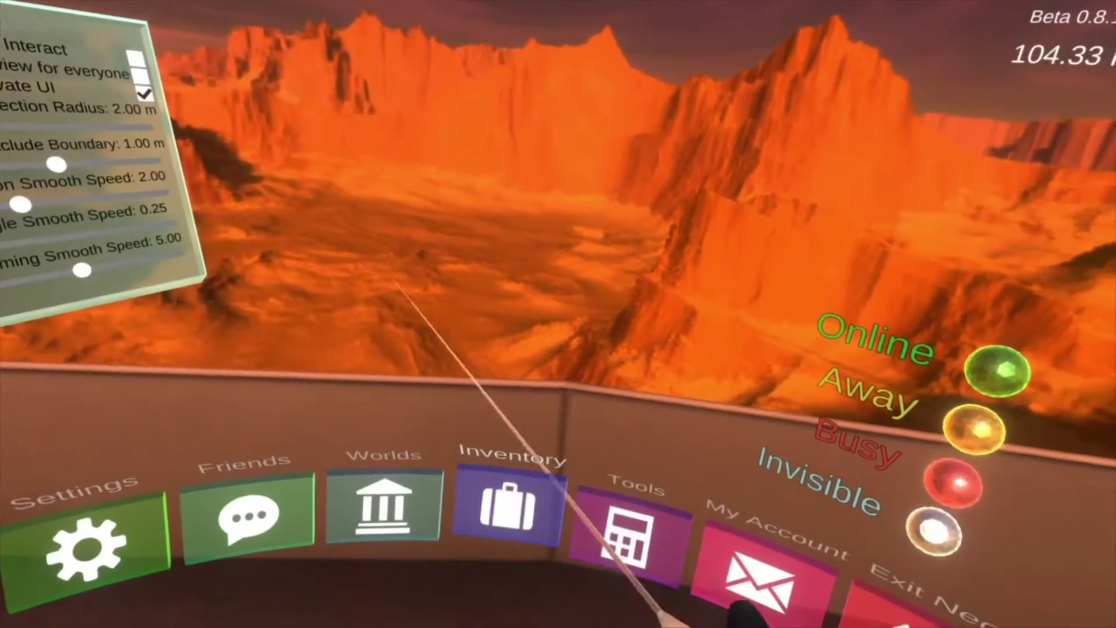
click(509, 506)
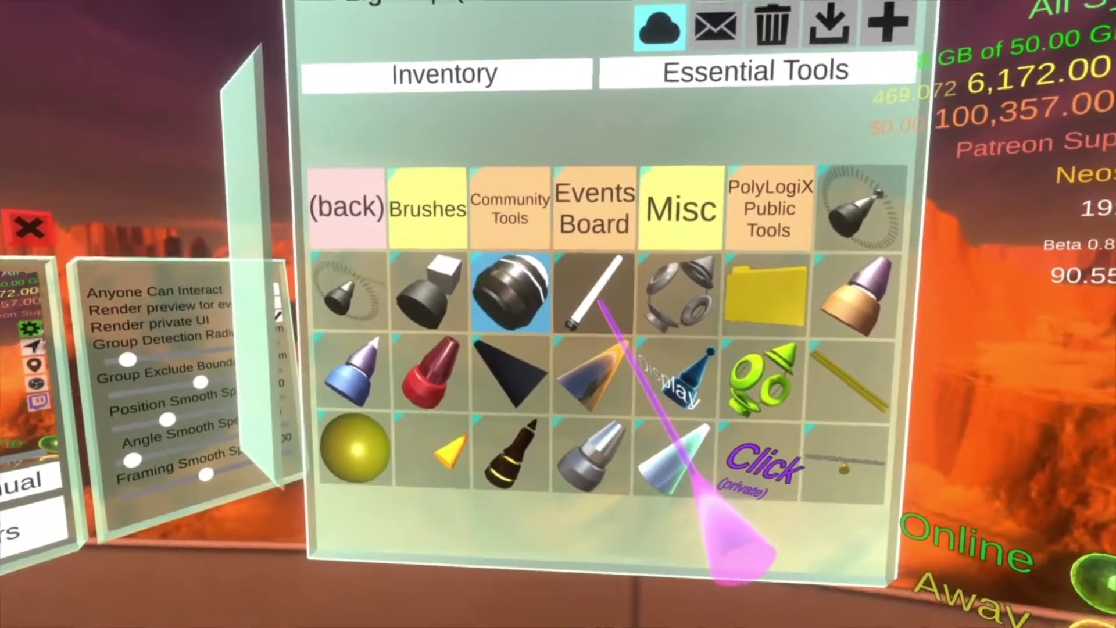
click(601, 305)
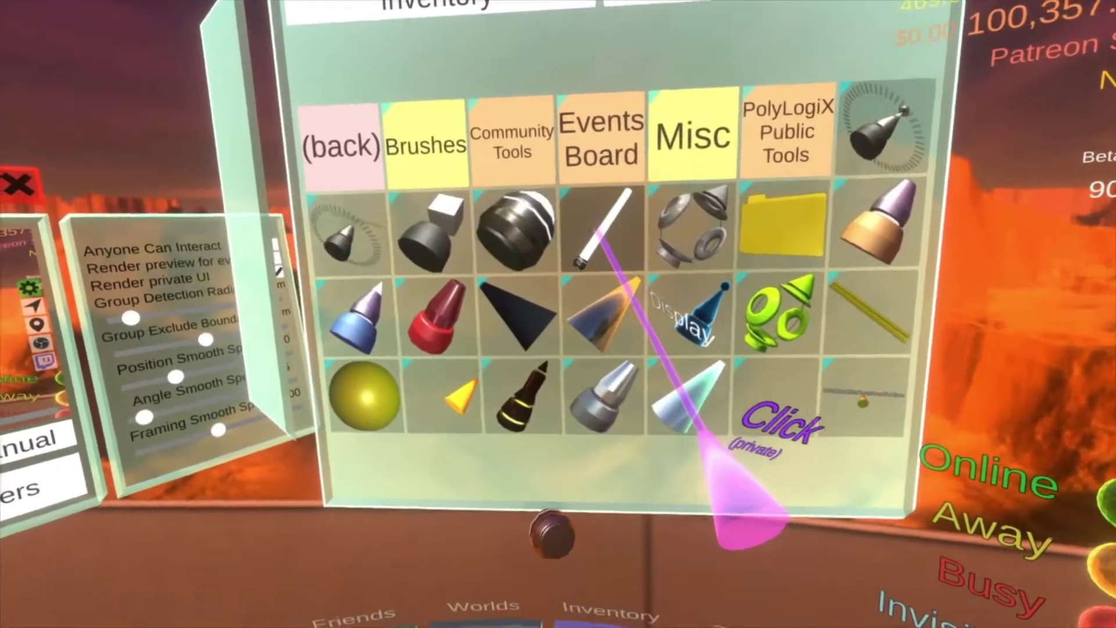
key(Escape)
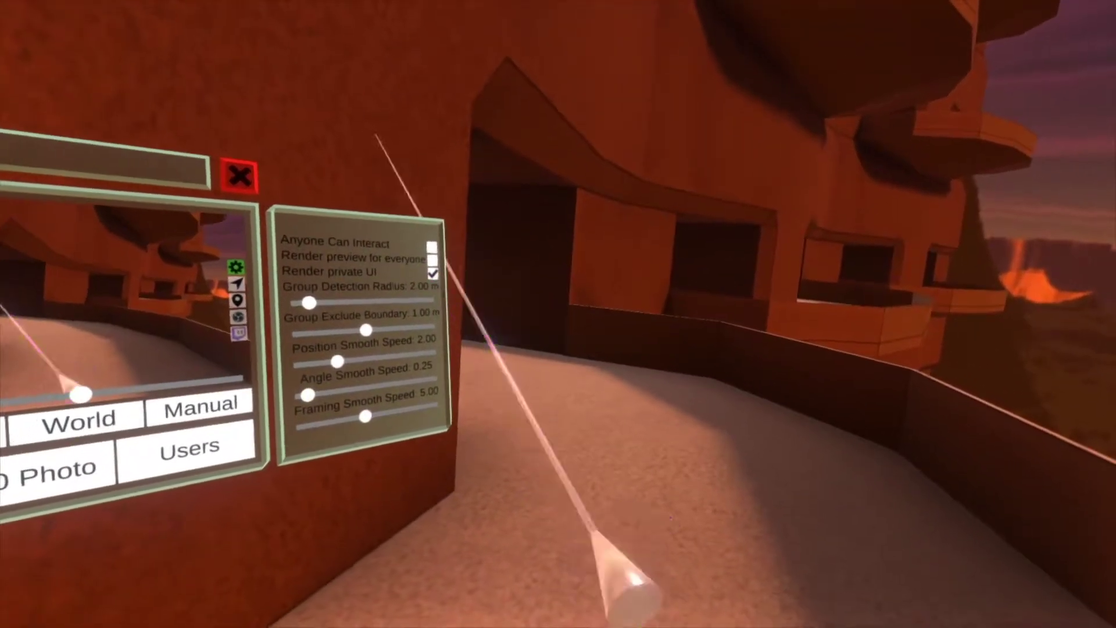
Open the inspector on the world Root and select the Light slot with its directional light.
click(432, 272)
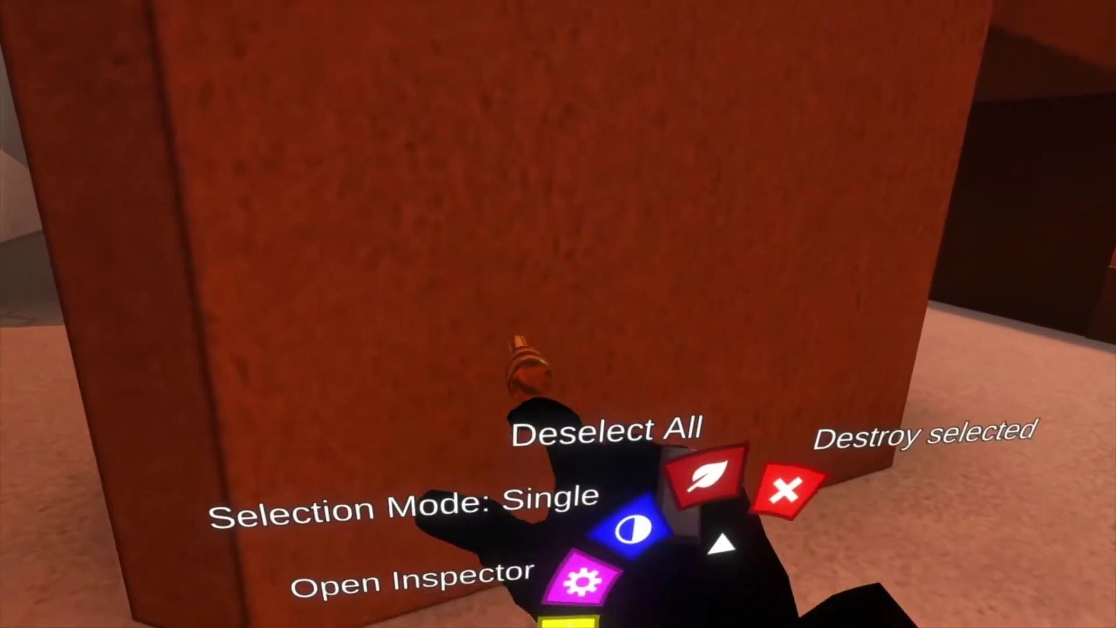
click(493, 356)
click(501, 331)
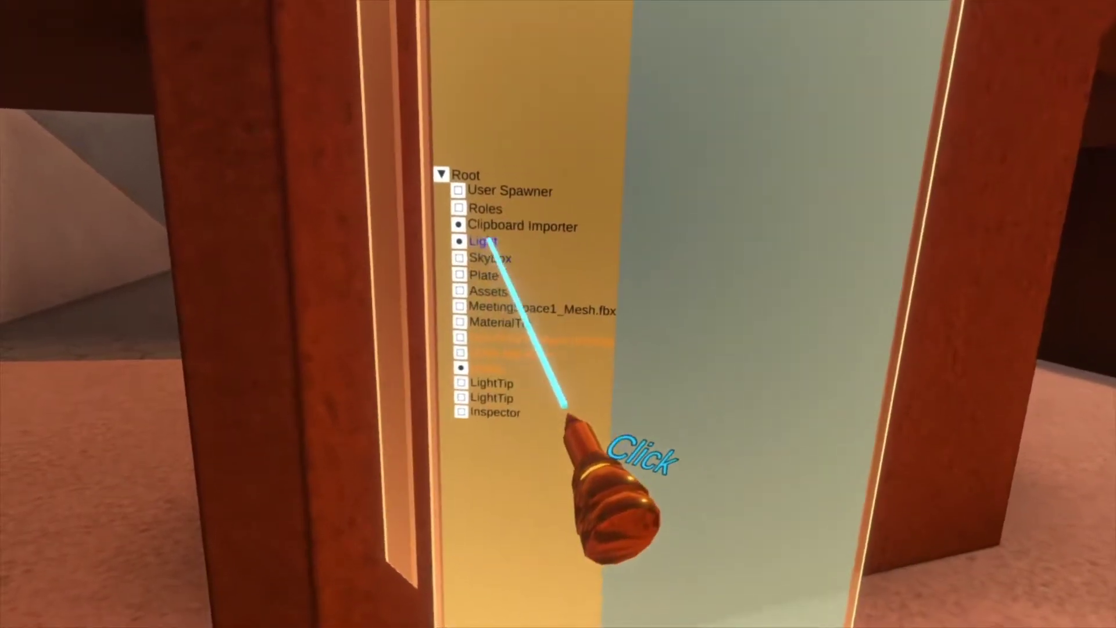
click(480, 222)
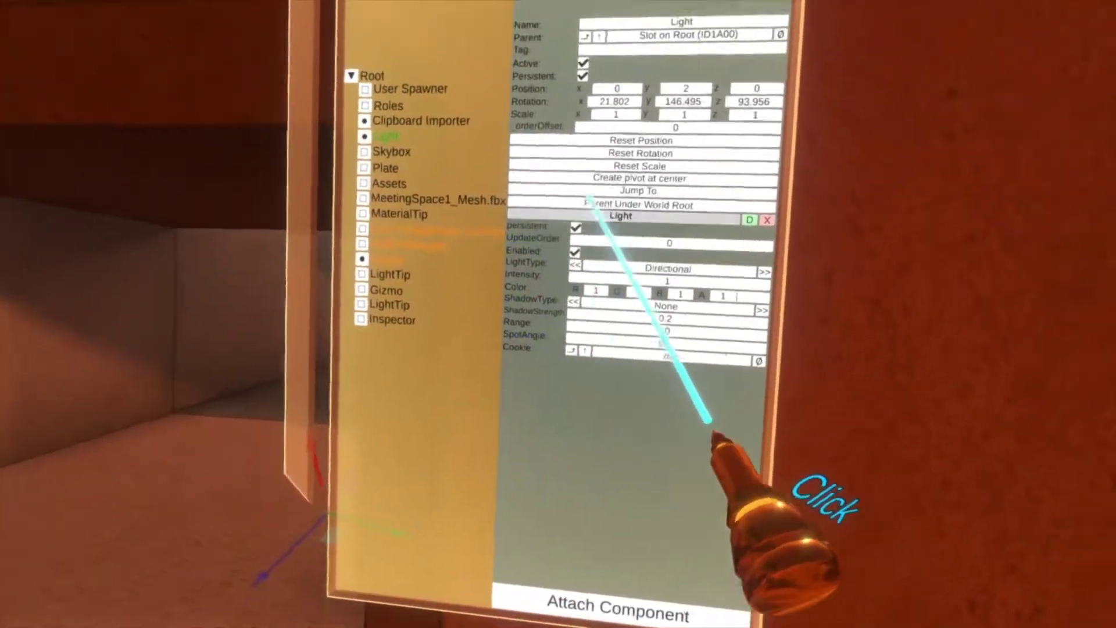
click(669, 176)
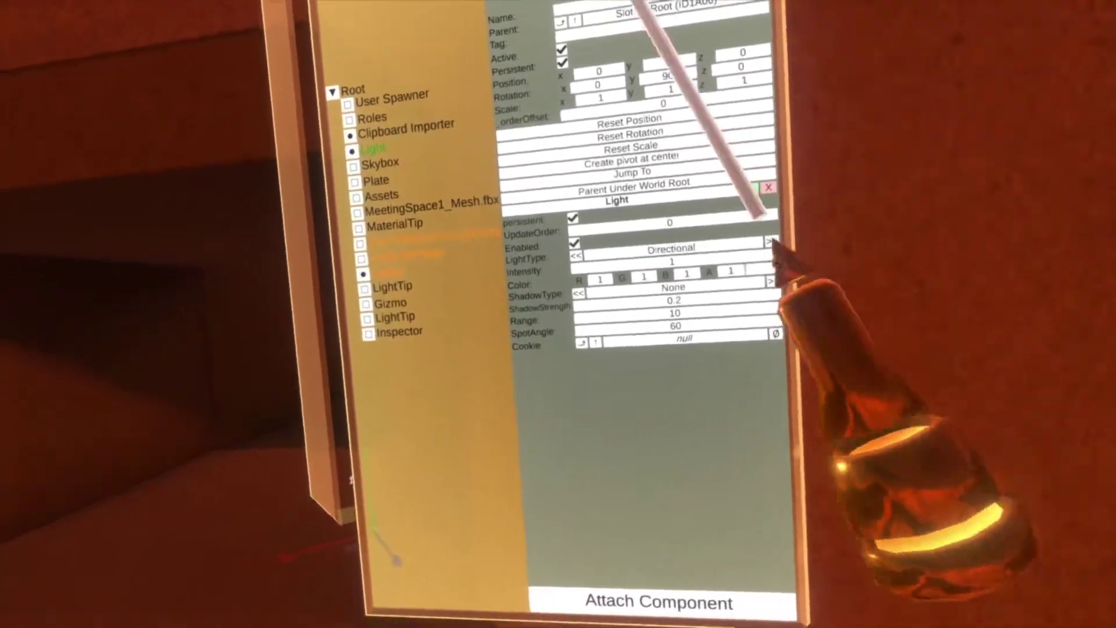
click(423, 200)
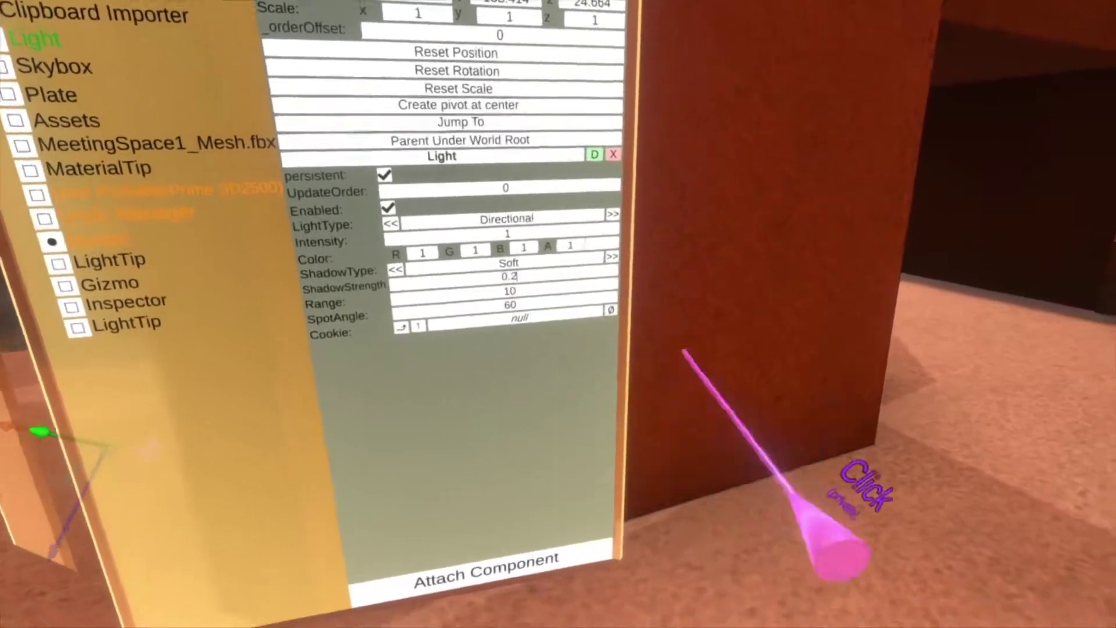
Set the directional light's shadow strength to 1.
key(BackSpace)
text(8)
key(Return)
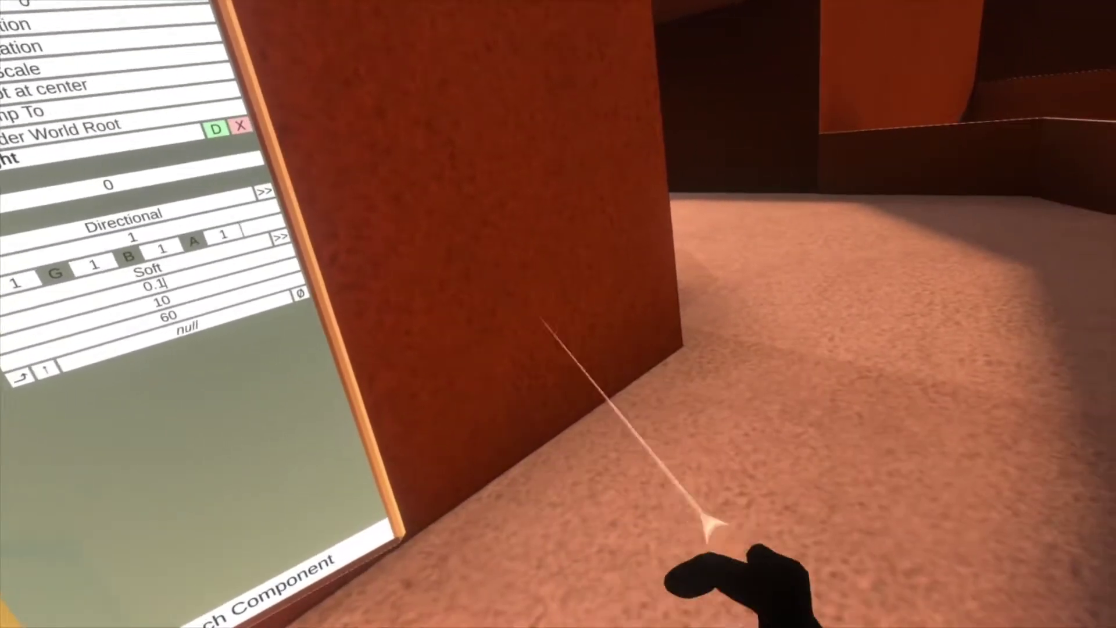
key(BackSpace)
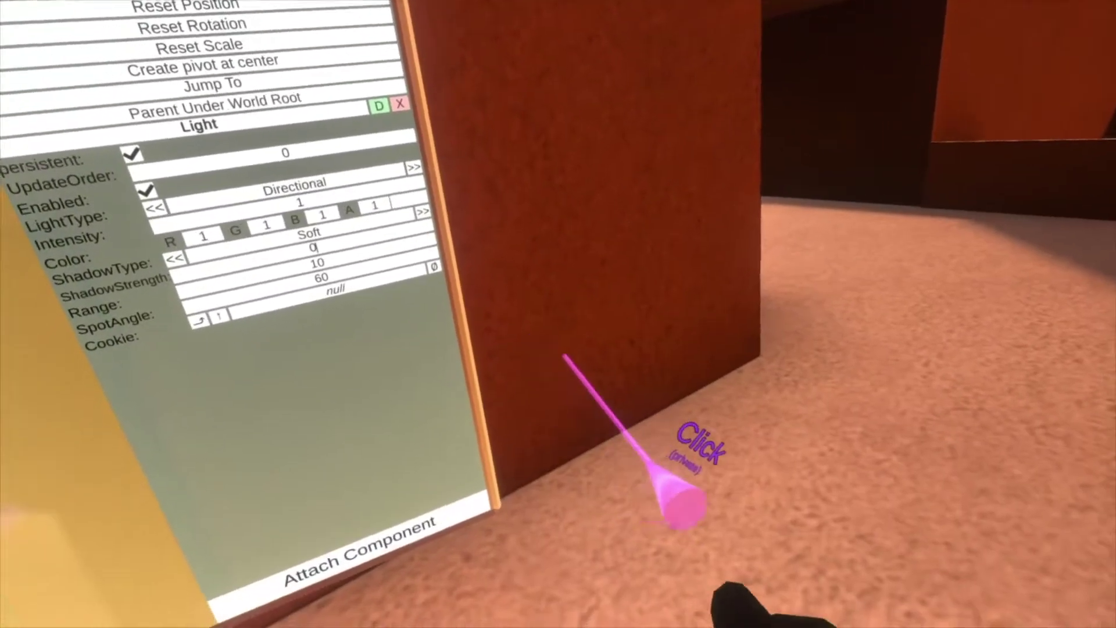
key(BackSpace)
text(1)
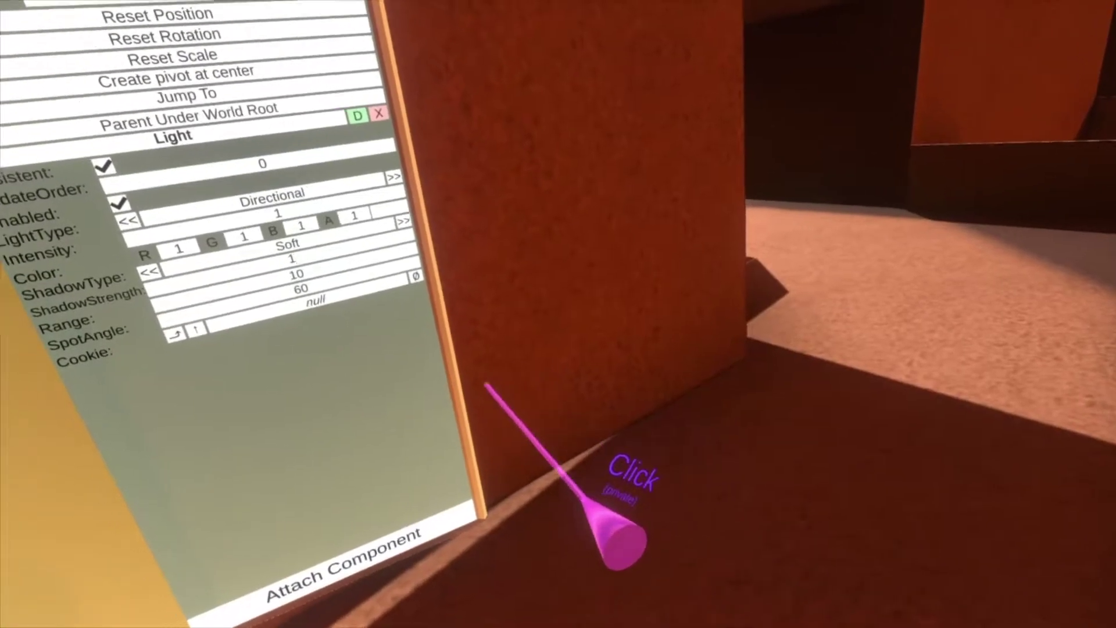
text(.)
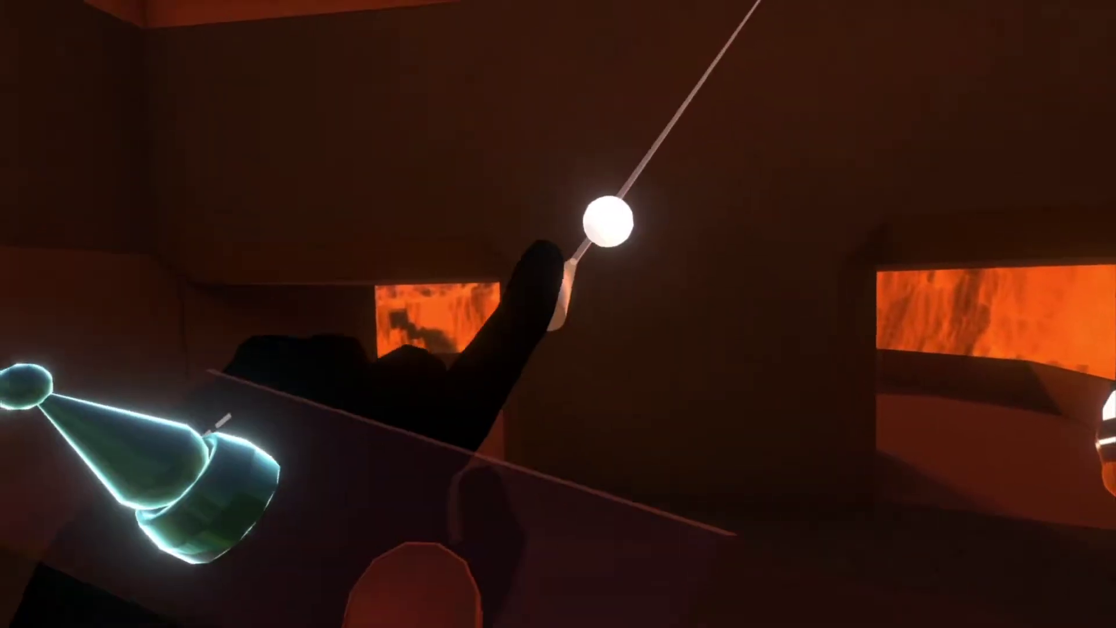
Place a point light in the dark room and open its Point Light slot in the inspector.
click(593, 215)
click(590, 218)
click(594, 201)
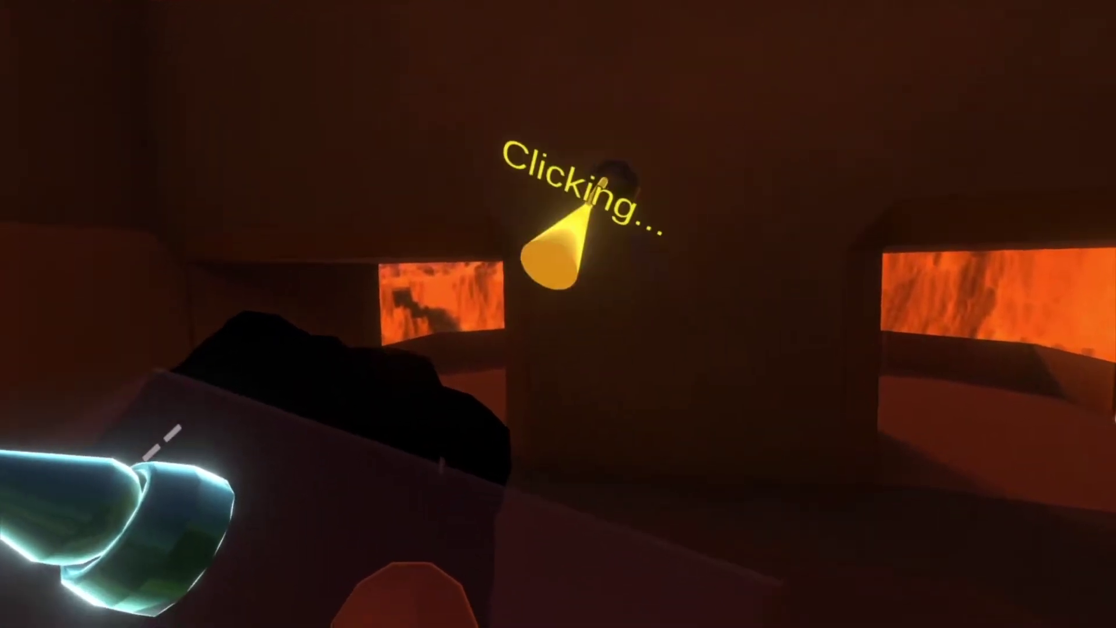
click(596, 197)
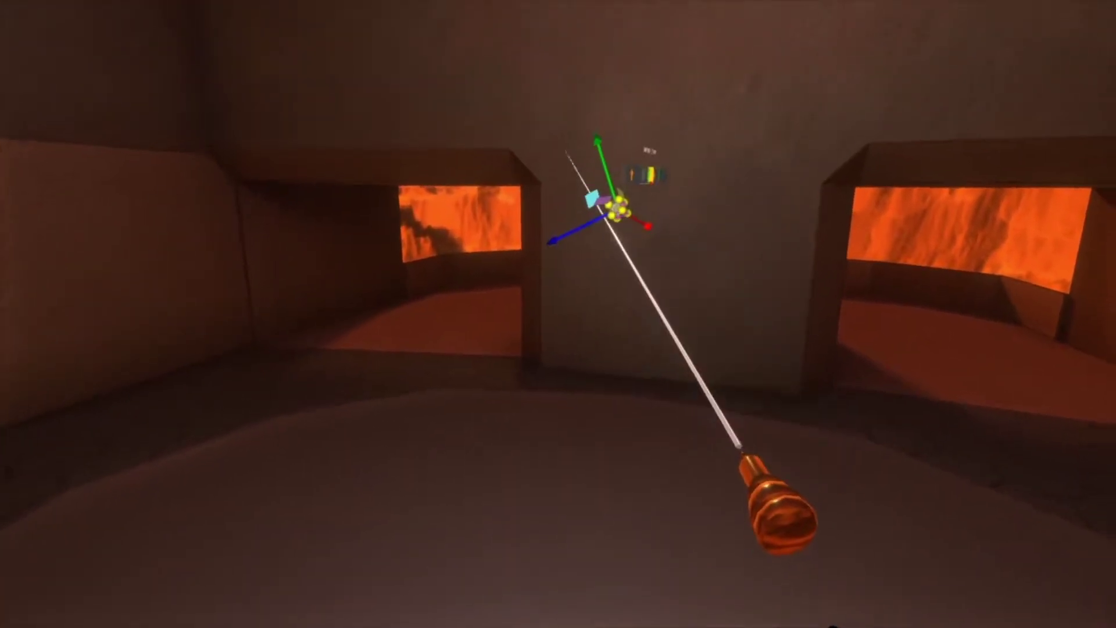
click(602, 378)
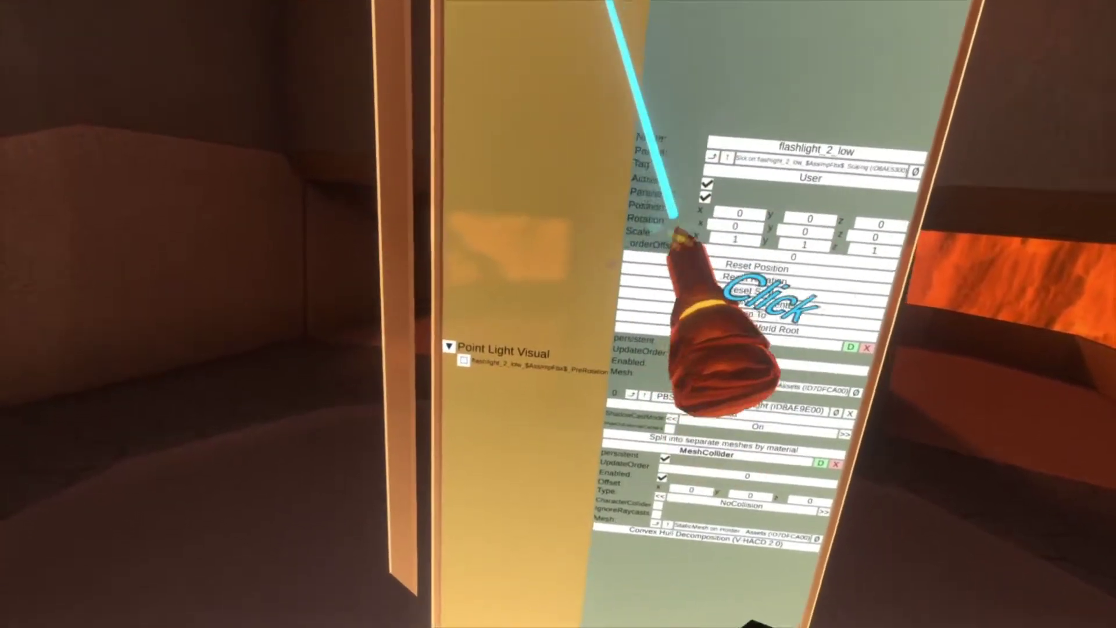
click(608, 2)
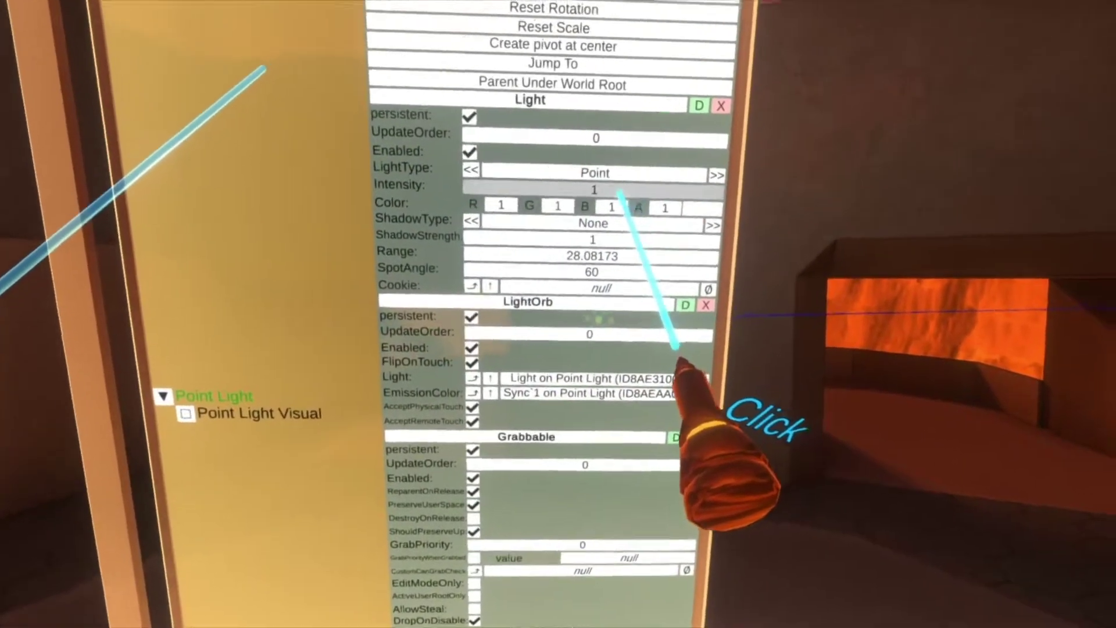
Try a saturated red colour on the point light and return it to white.
click(619, 191)
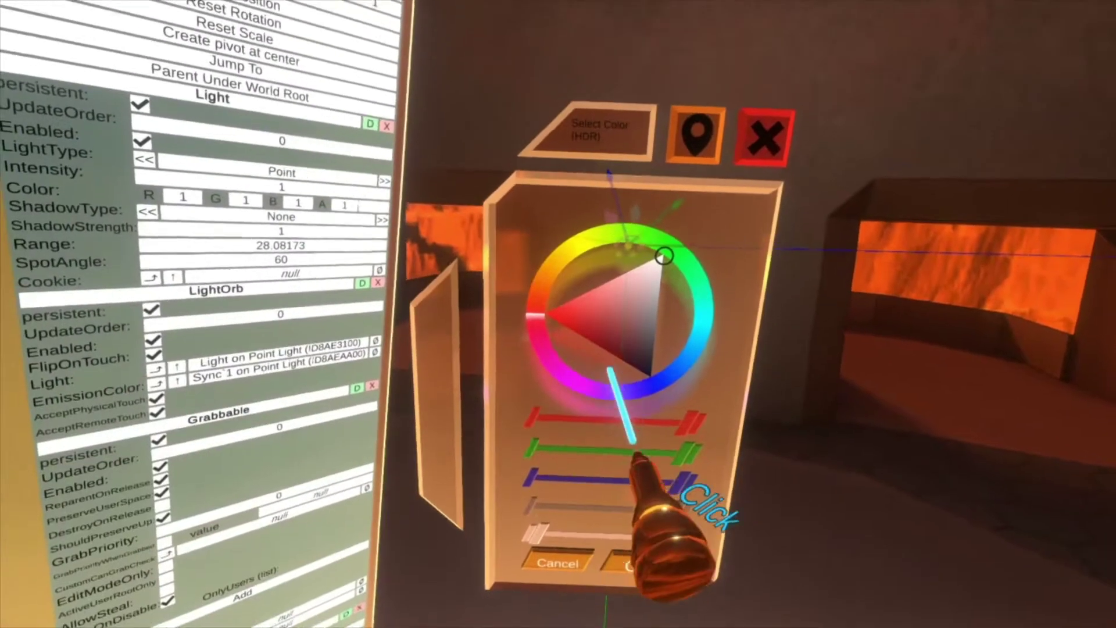
drag(609, 368, 564, 329)
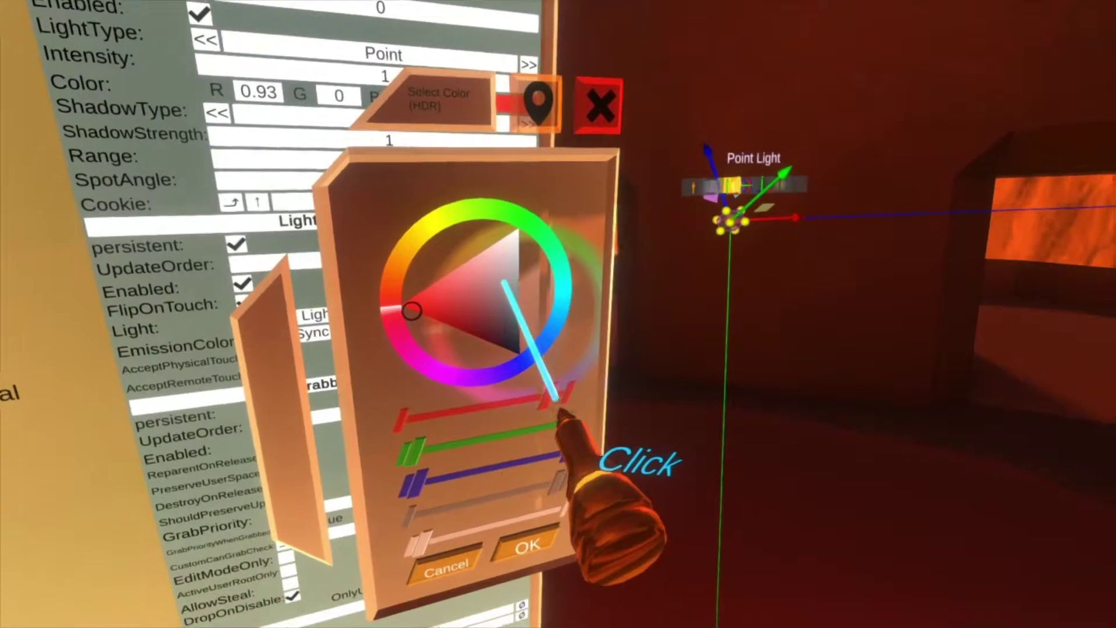
drag(503, 282, 519, 229)
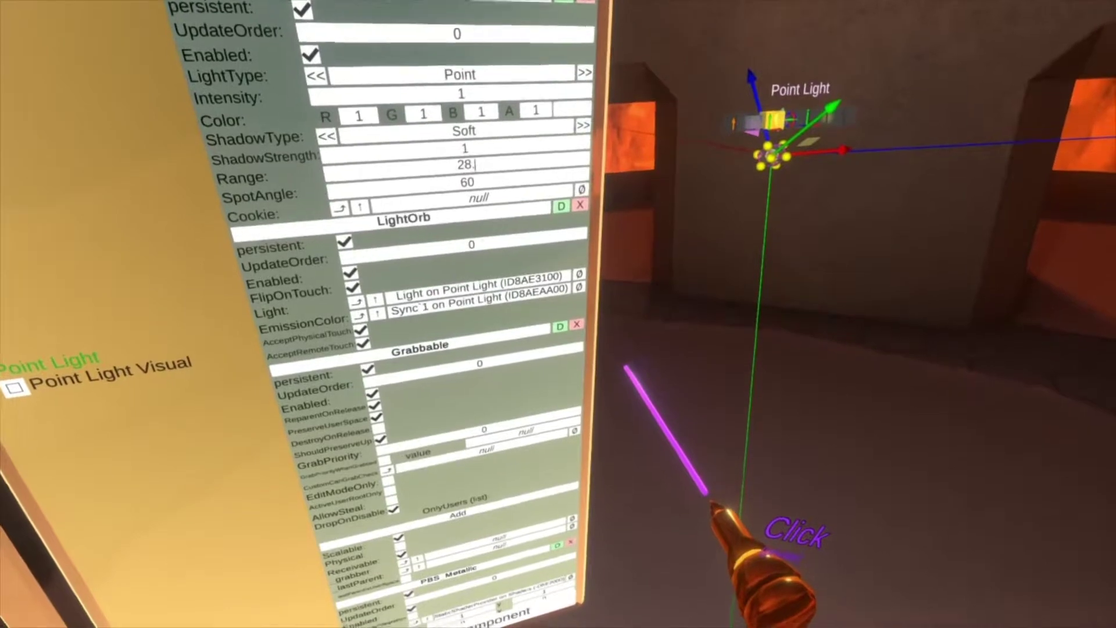
Set the point light's range to 30.
key(BackSpace)
key(BackSpace)
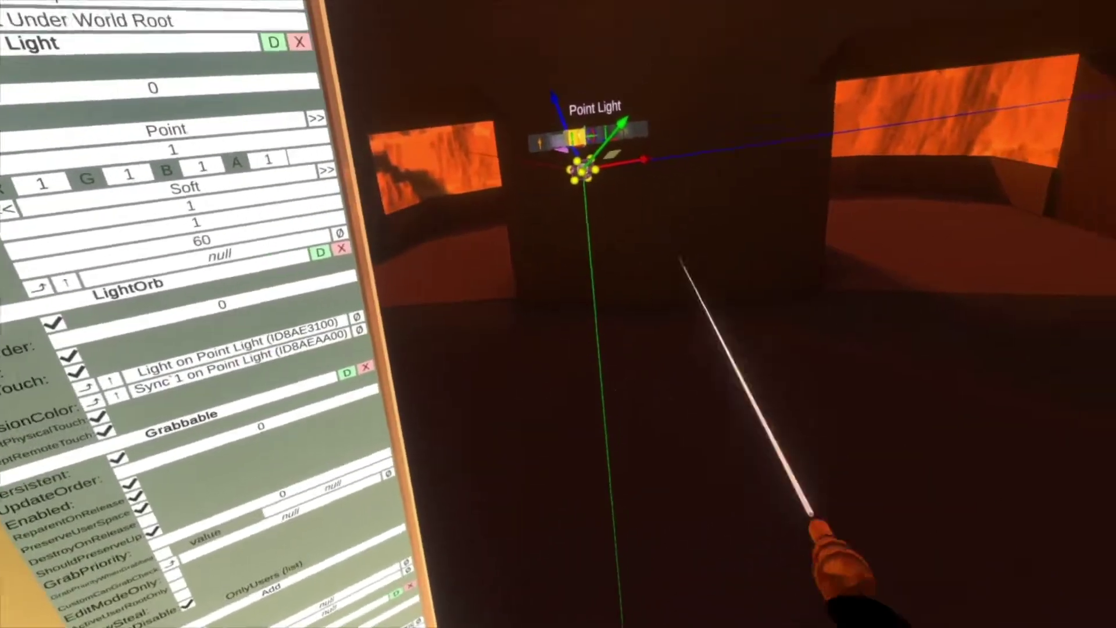
key(BackSpace)
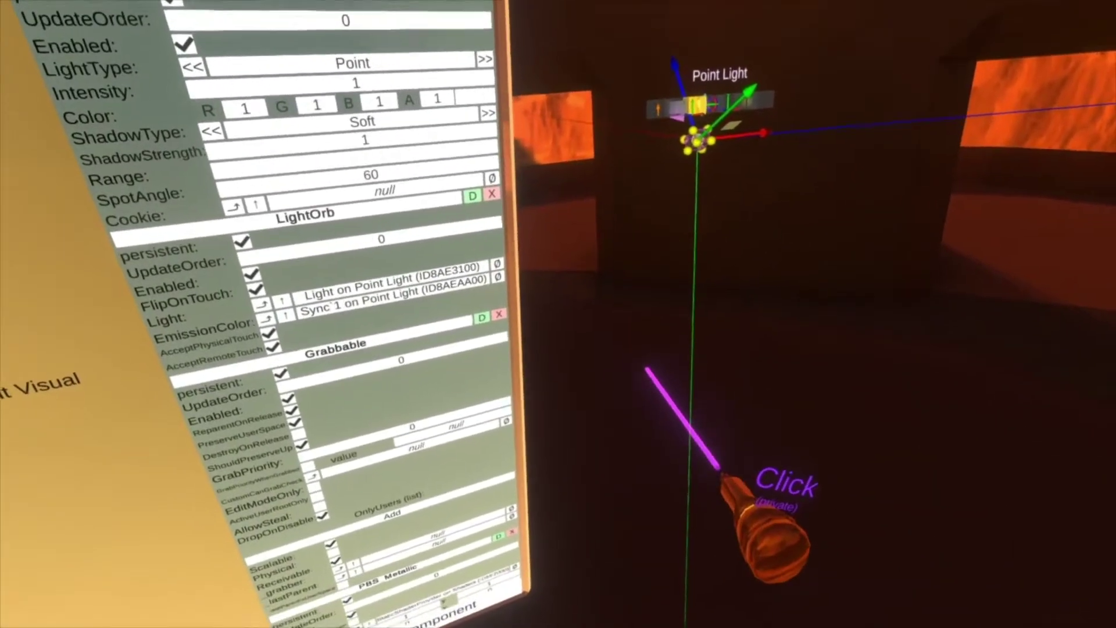
text(30)
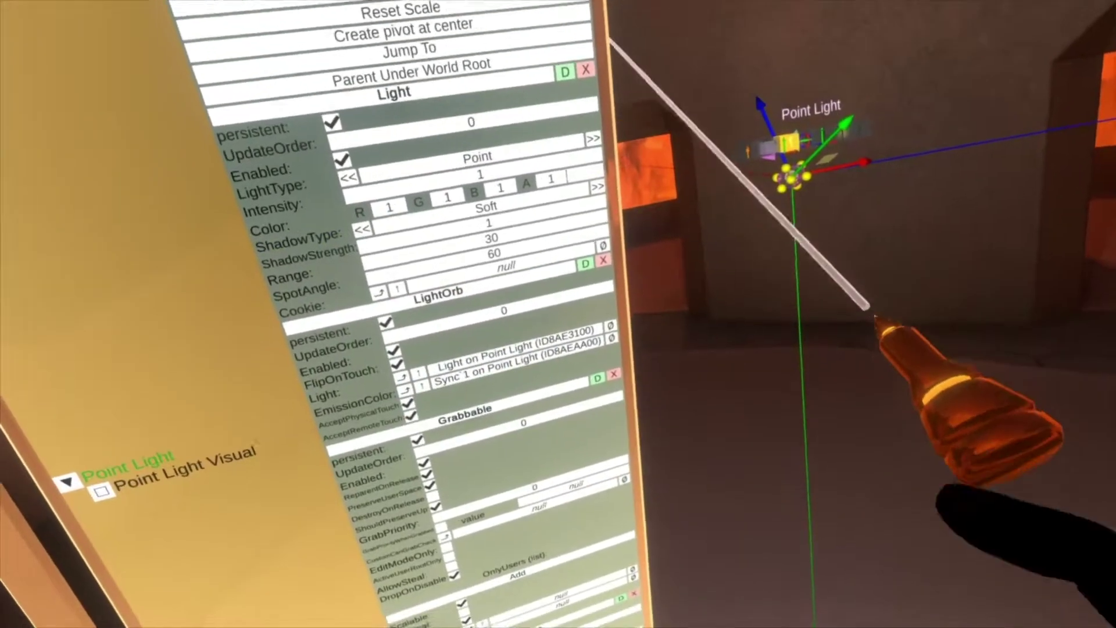
click(492, 238)
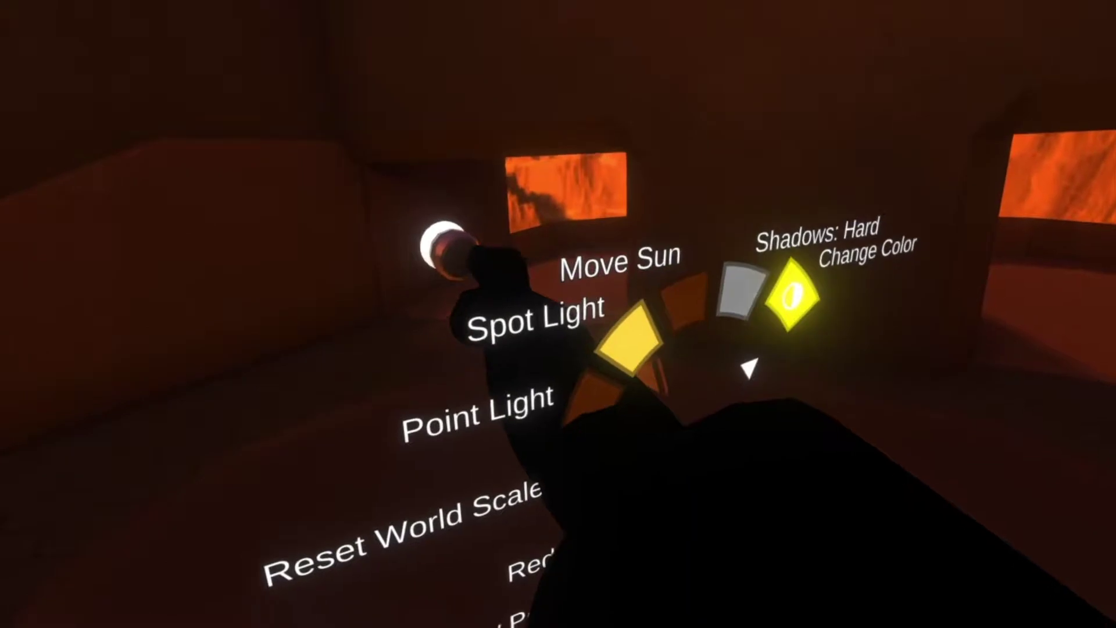
Try red as the light tool's colour, return it to white, and accept the colour.
click(795, 302)
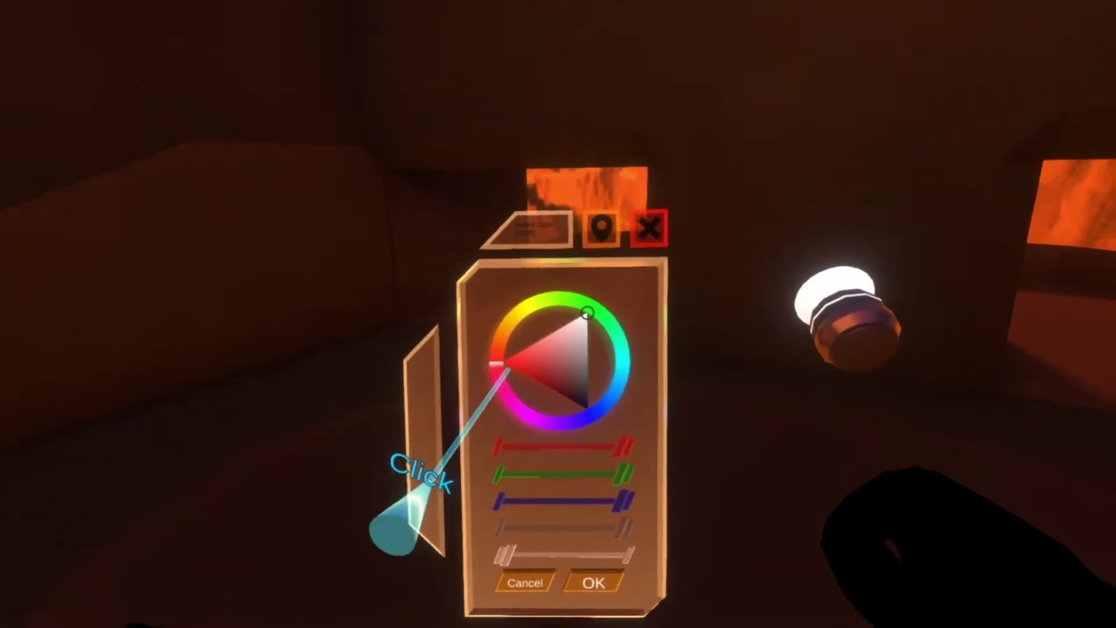
click(491, 354)
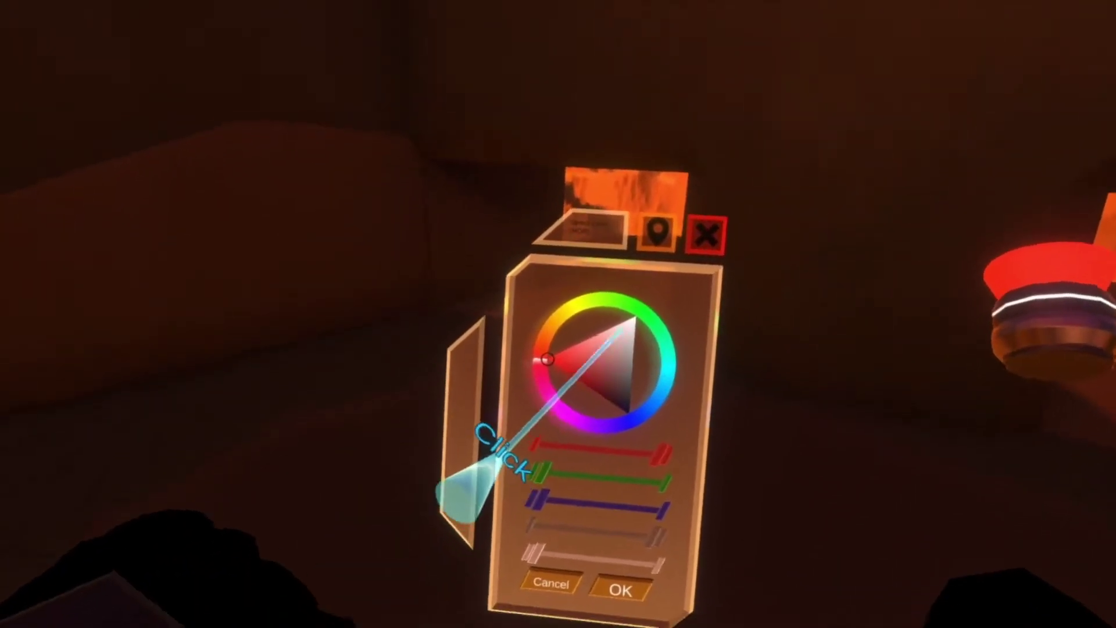
click(613, 298)
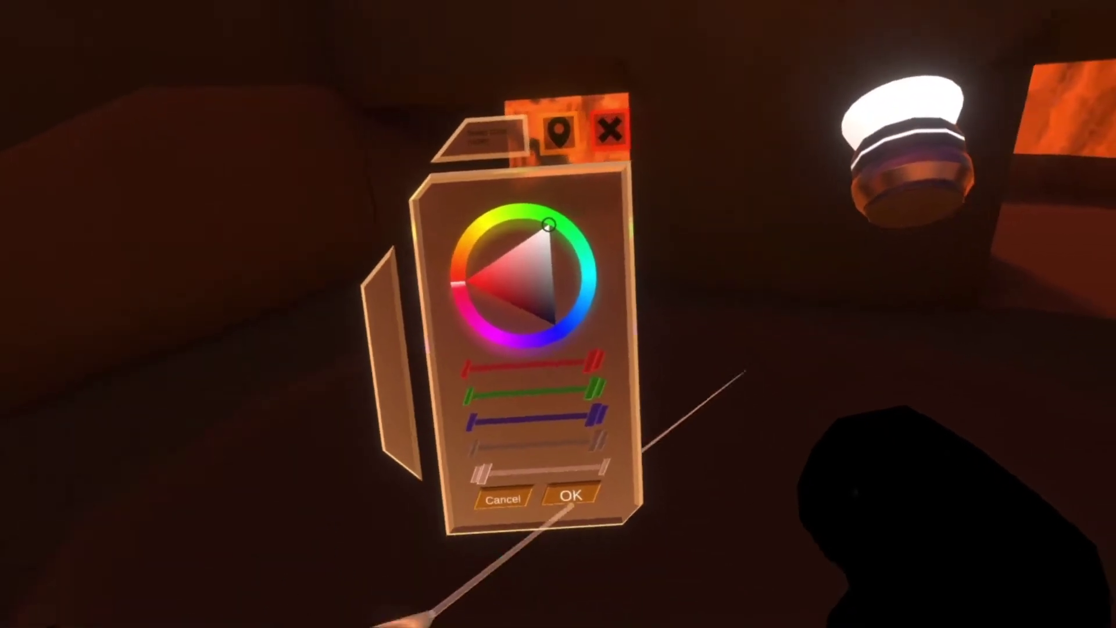
click(563, 490)
click(567, 488)
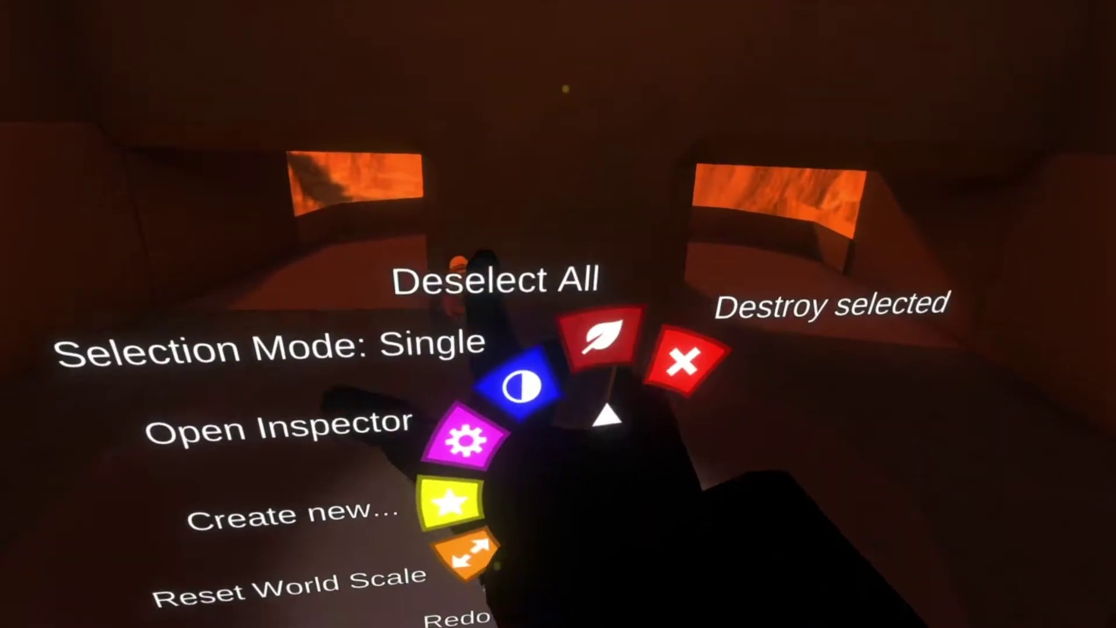
Open the inspector on the spotlight, go up from flashlight_3_low, and select the parent slot holding its Light component.
click(392, 381)
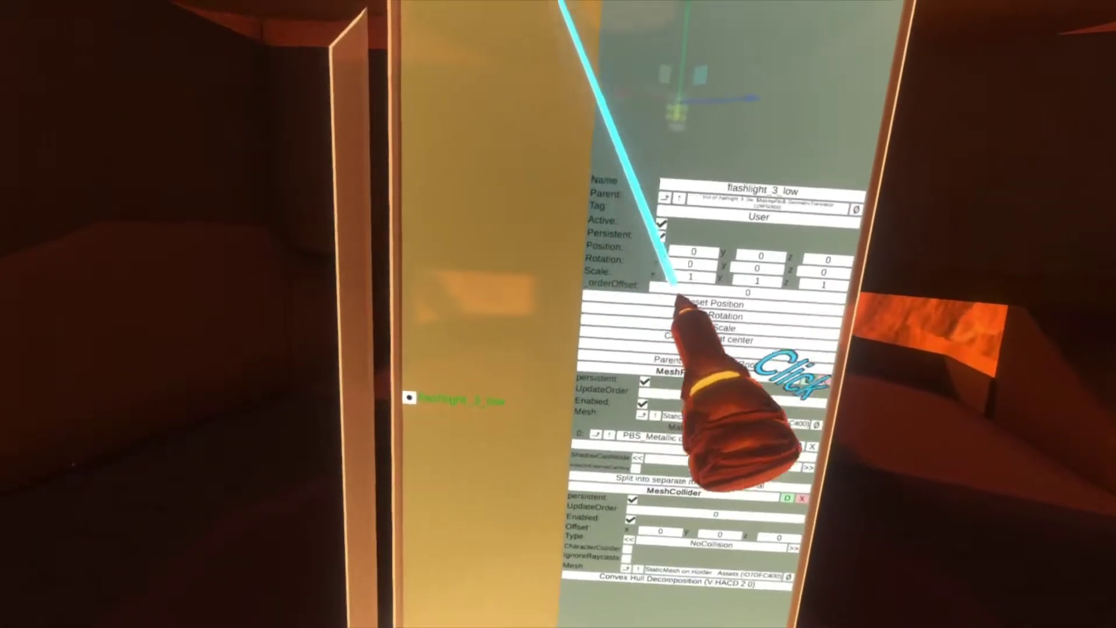
click(592, 1)
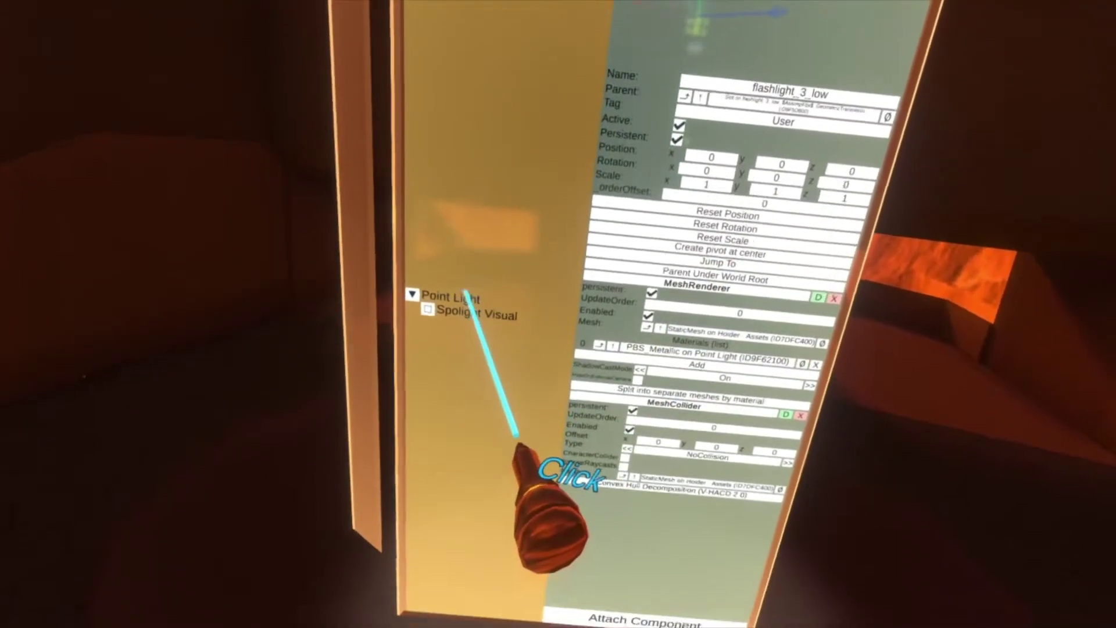
click(471, 285)
scroll(473, 47, up, 5)
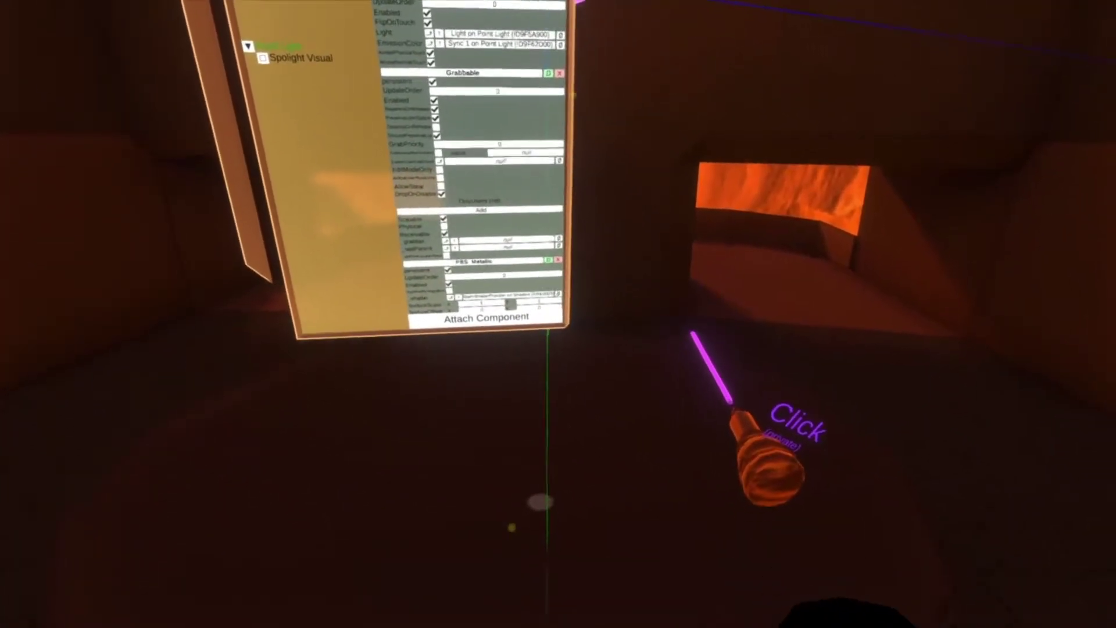
Try an intensity of 120 on the spotlight and restore it to 1.
text(20)
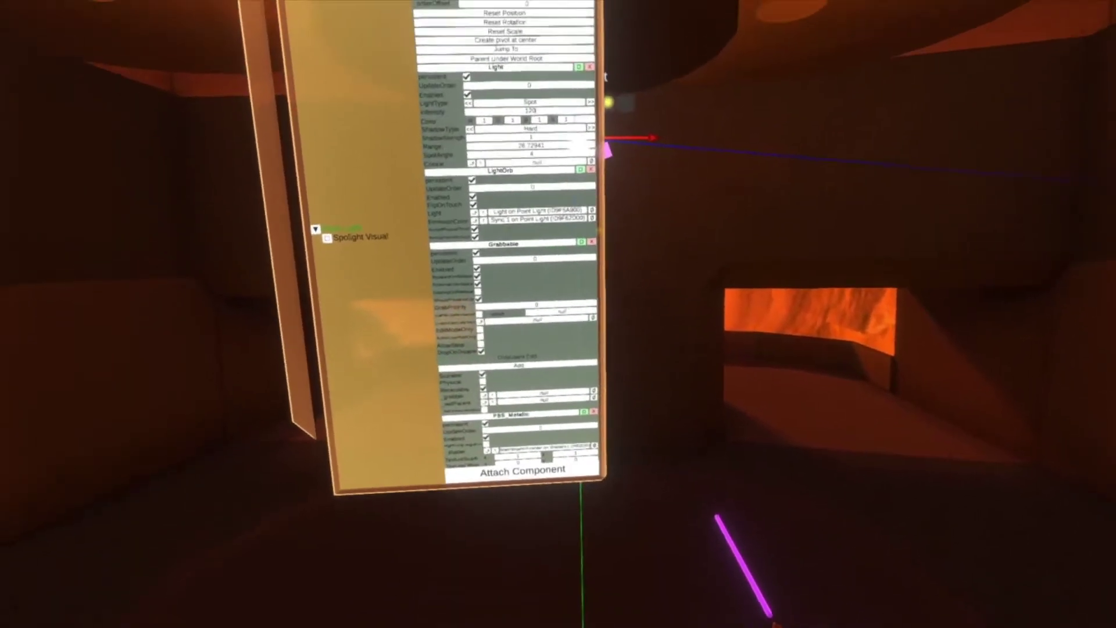
key(BackSpace)
key(BackSpace)
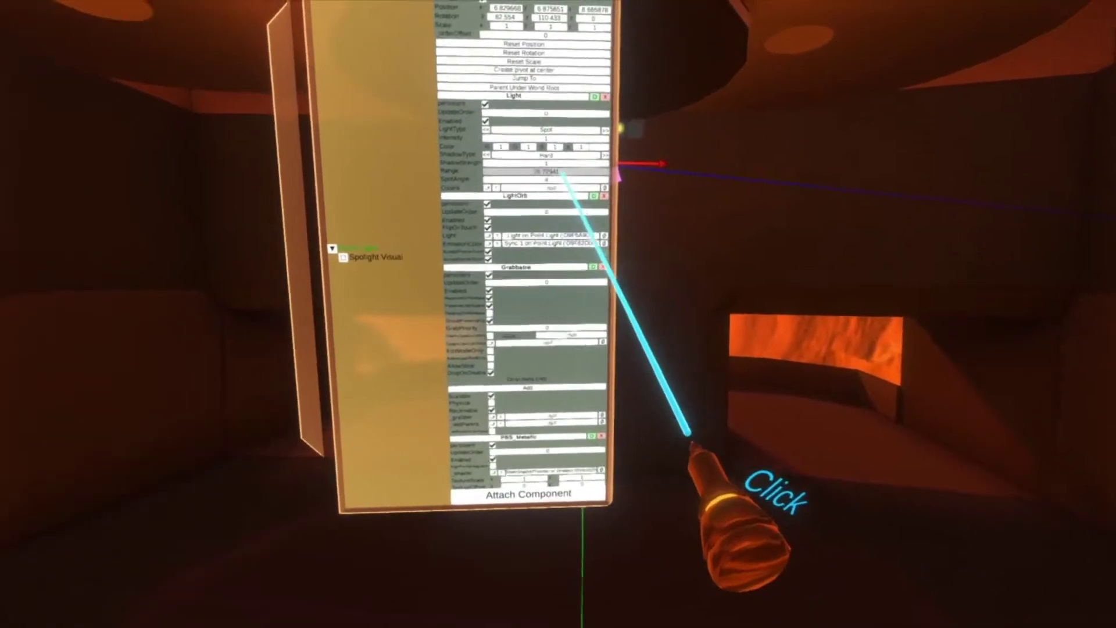
click(562, 175)
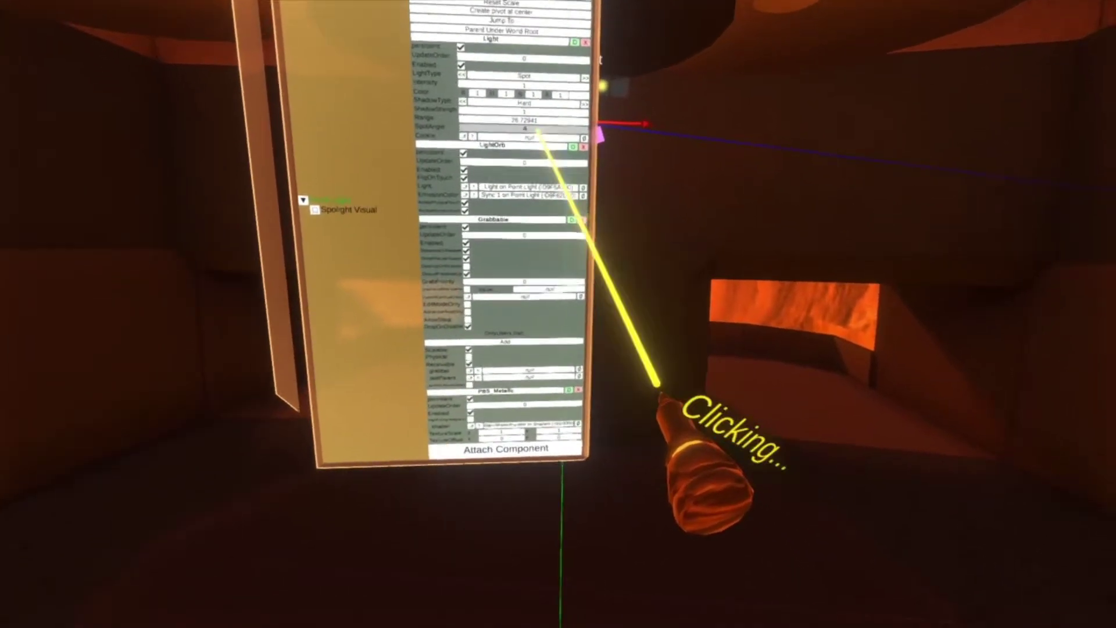